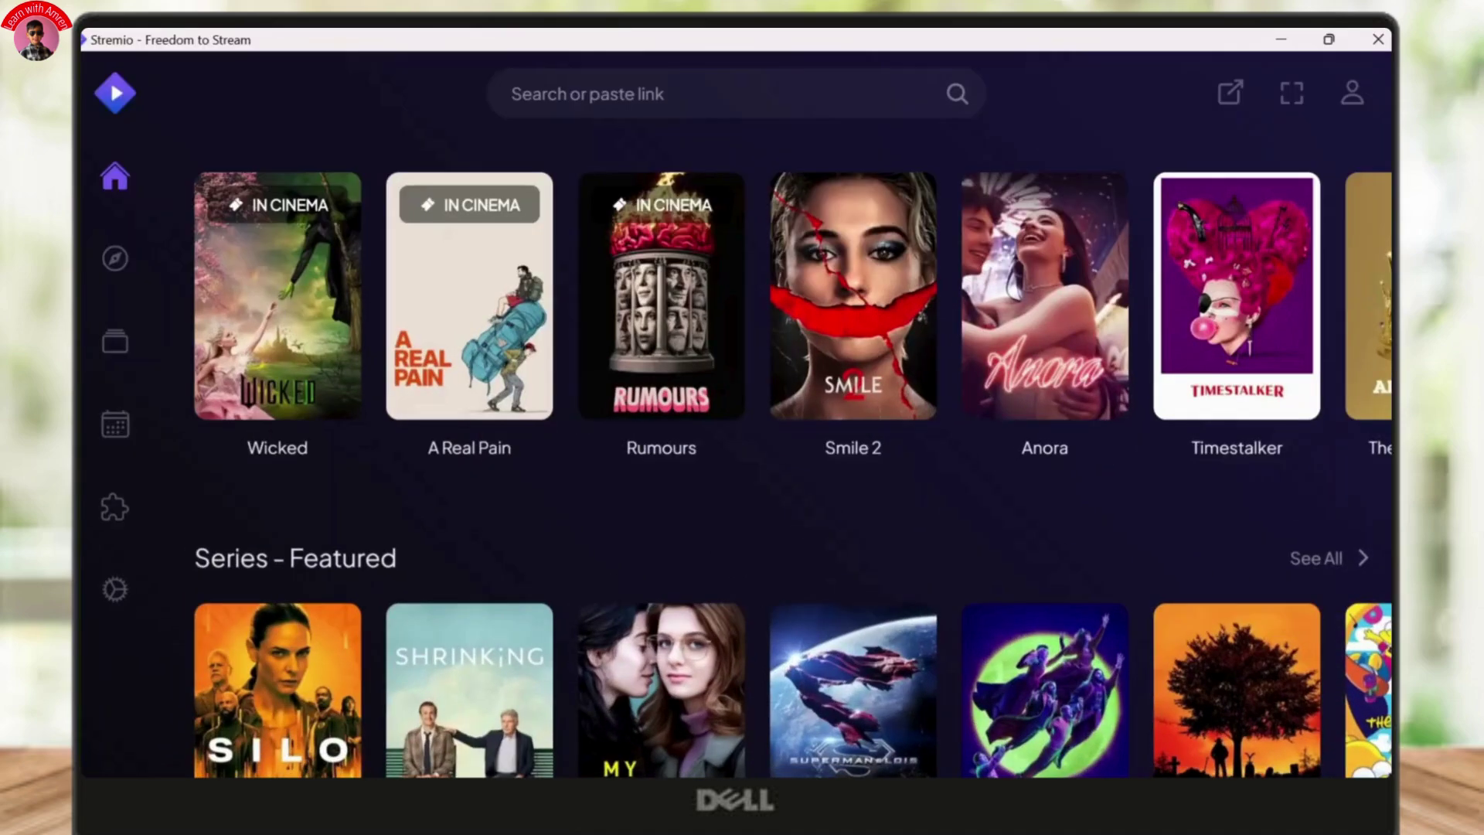
scroll(833, 438, up, 3)
scroll(622, 467, up, 4)
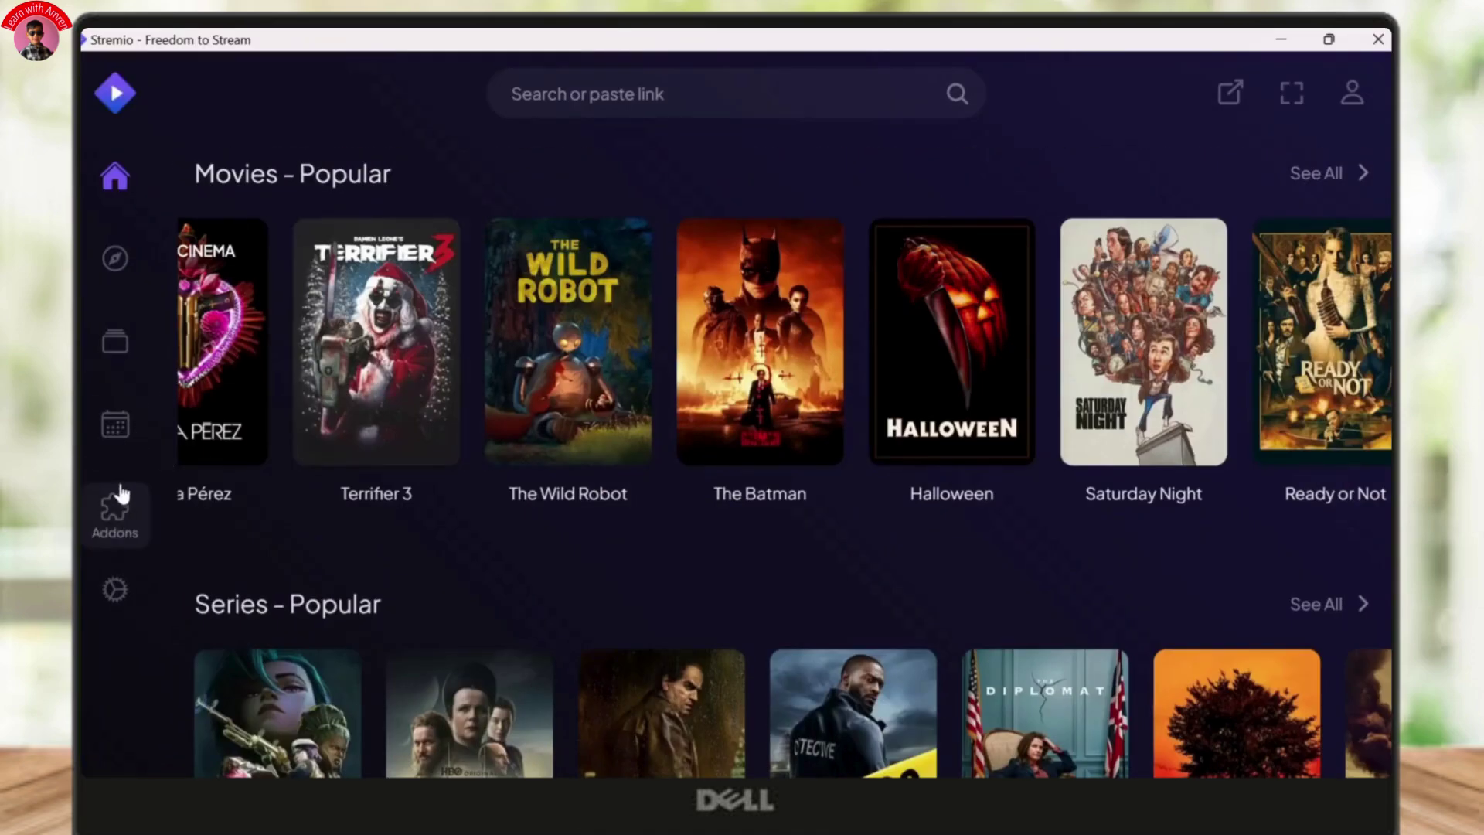
- Browse My Addons and Official Addons, then show the Community Addons list with Radios and Discussio
click(117, 520)
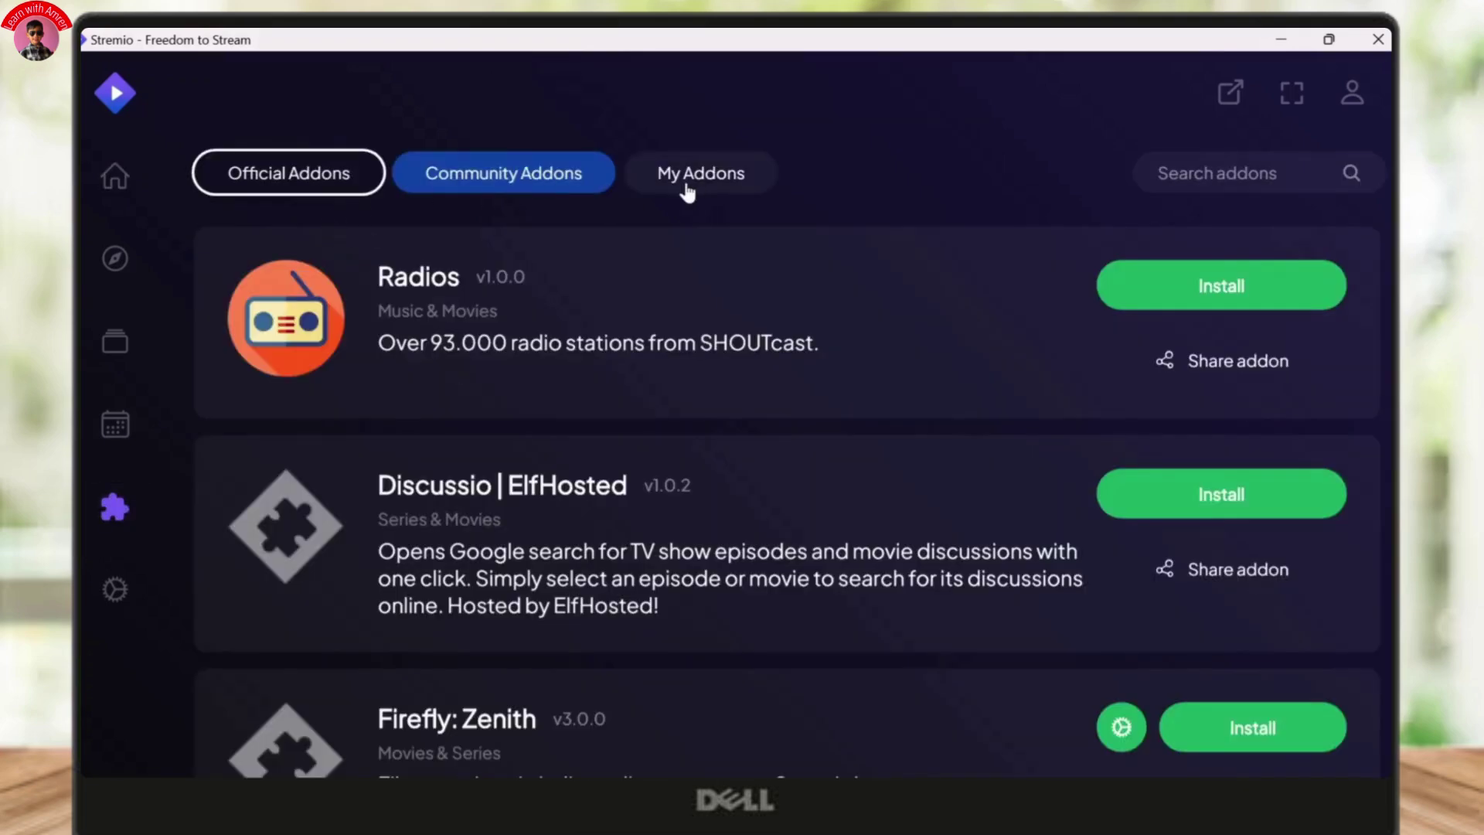
click(695, 186)
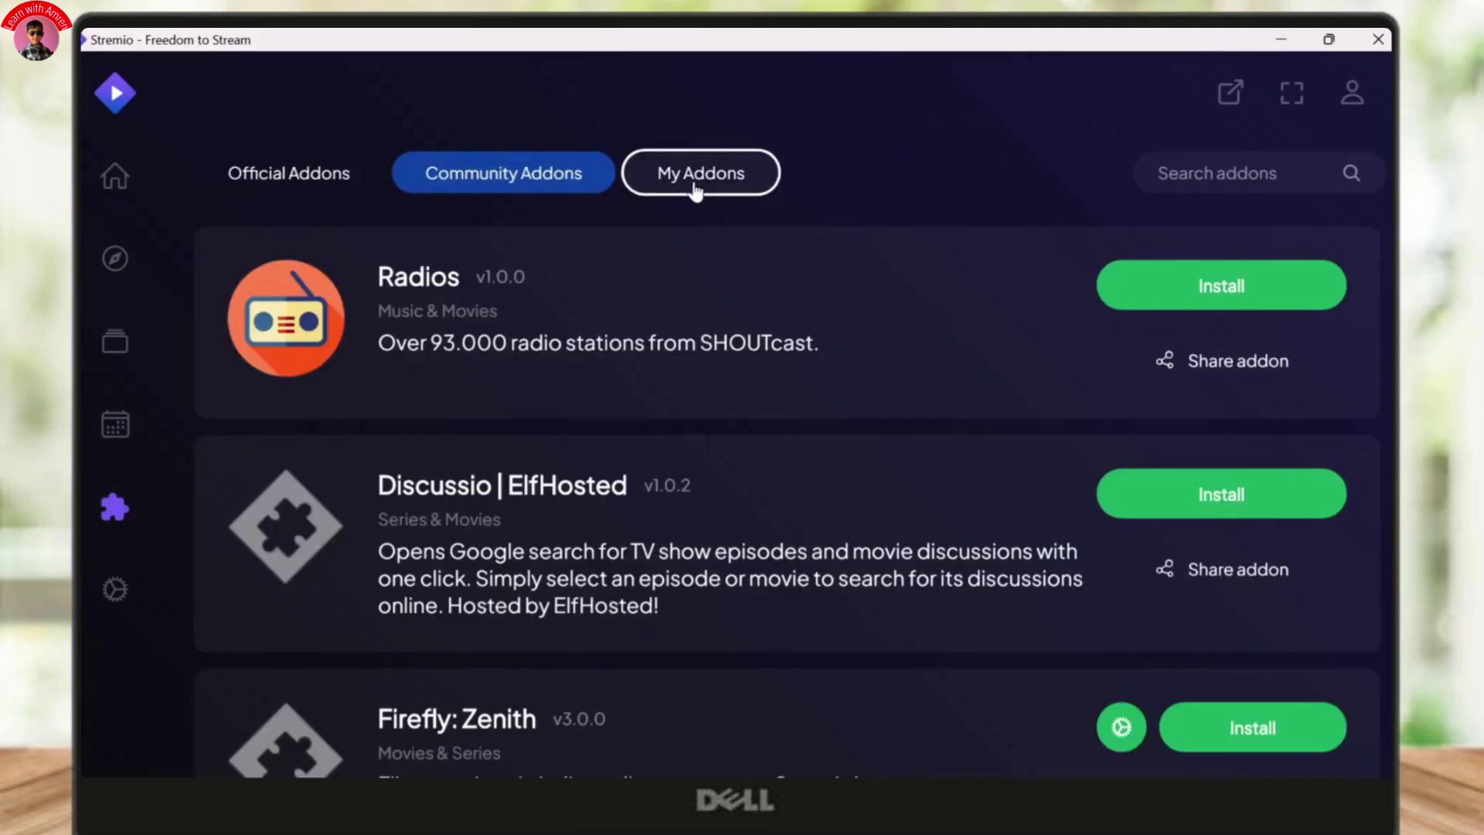
scroll(816, 515, down, 4)
scroll(818, 515, up, 4)
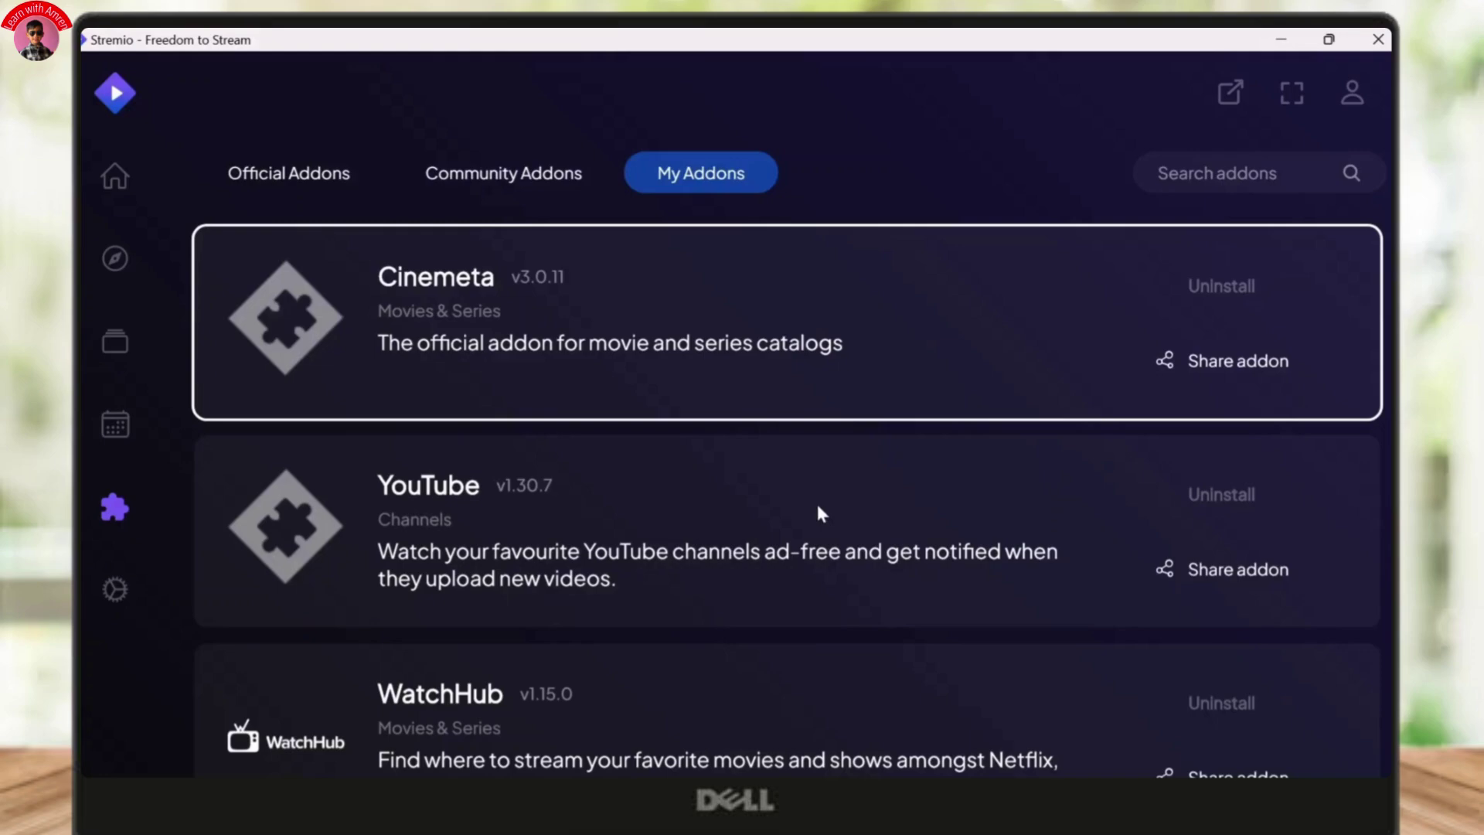
scroll(789, 420, down, 3)
scroll(788, 421, up, 3)
scroll(789, 422, down, 5)
scroll(789, 425, up, 5)
click(503, 174)
click(342, 178)
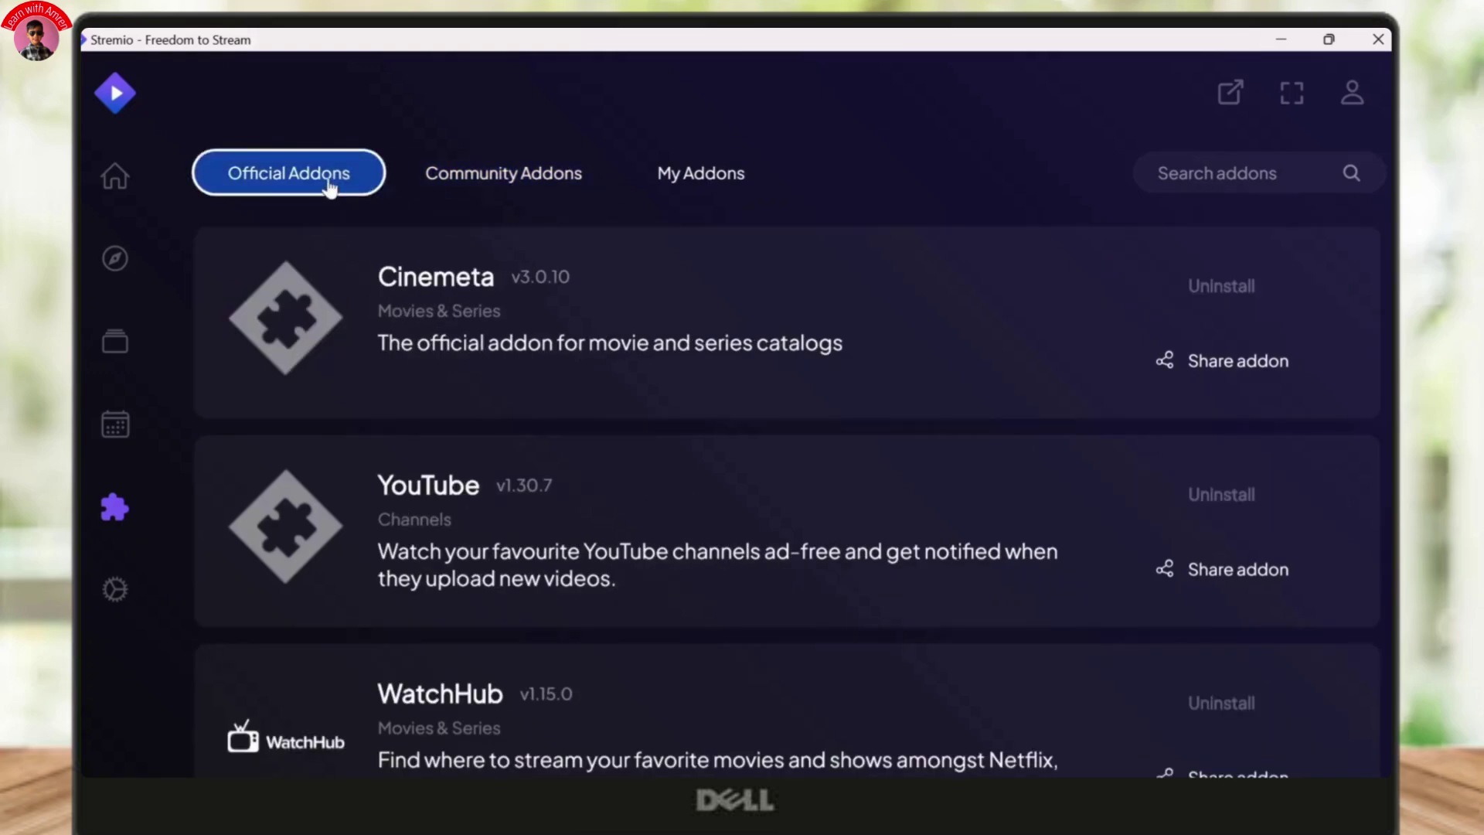
scroll(498, 348, down, 3)
scroll(498, 348, down, 5)
scroll(498, 347, up, 10)
click(497, 173)
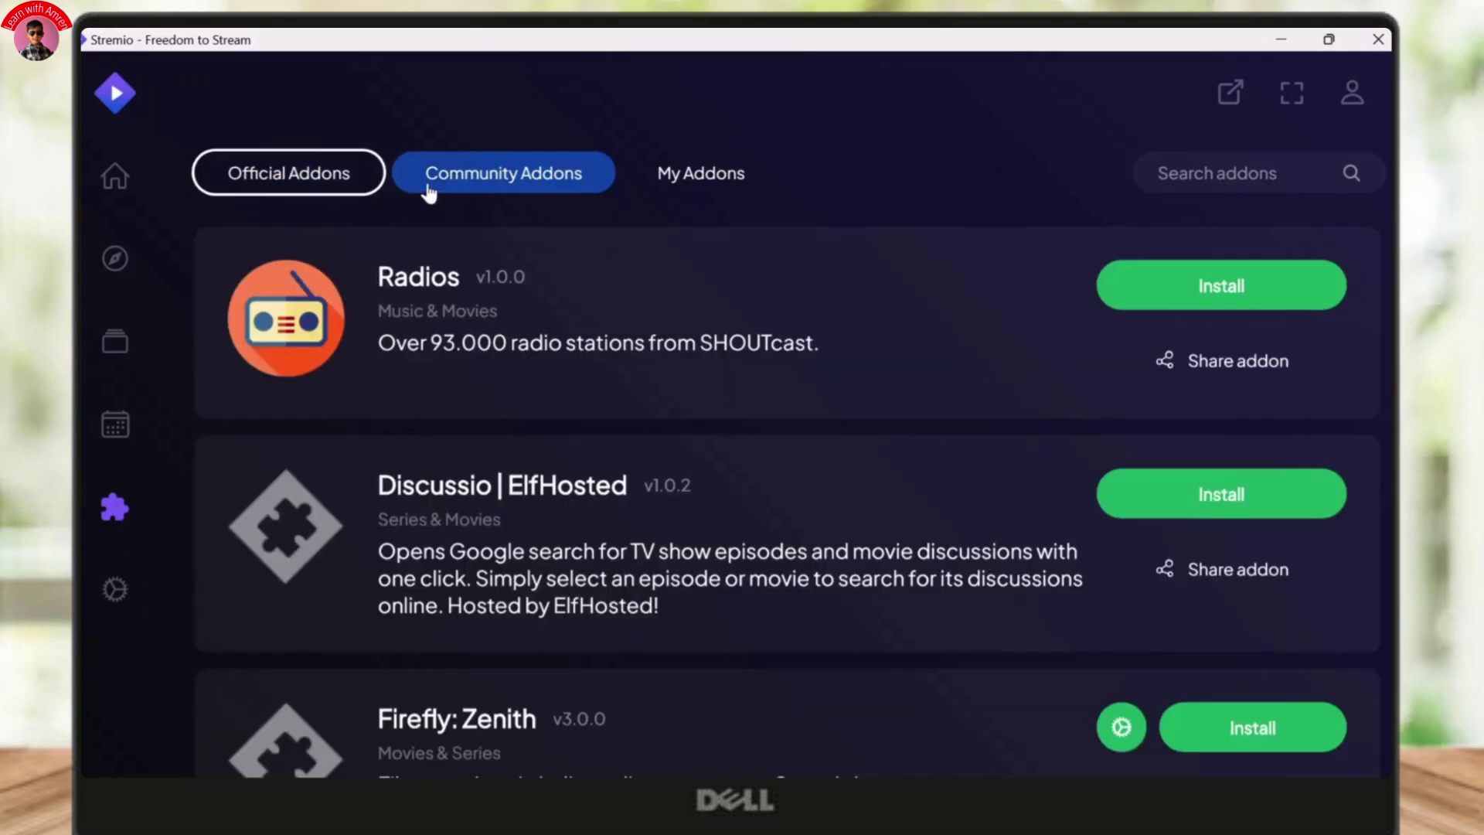
- Install the Radios addon from Community Addons, confirm it, and dismiss the installed notification
click(367, 180)
click(485, 181)
scroll(661, 519, down, 2)
scroll(662, 519, down, 1)
scroll(660, 519, down, 1)
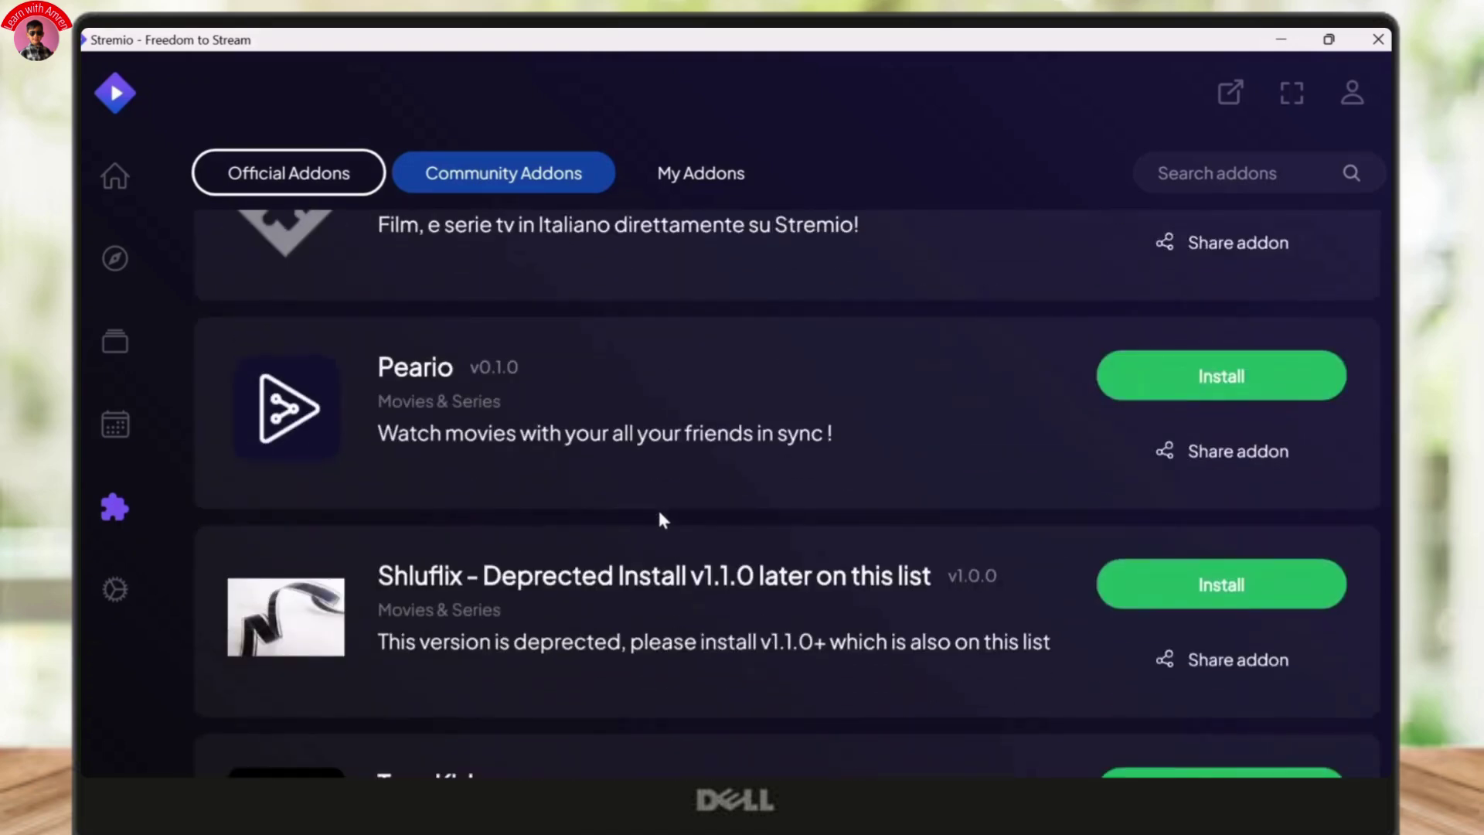
scroll(661, 520, down, 1)
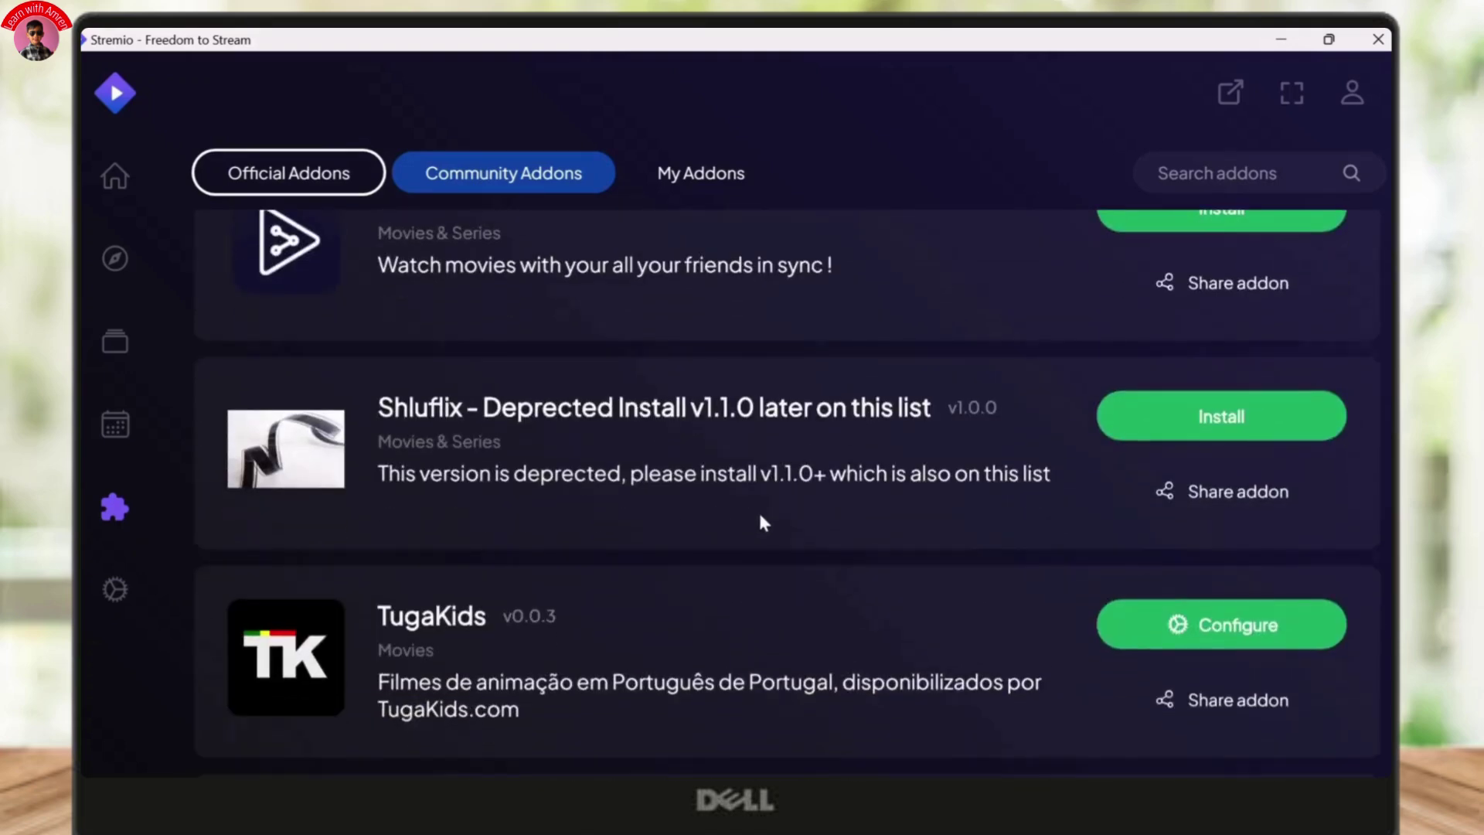
scroll(762, 523, up, 1)
scroll(761, 523, up, 4)
scroll(976, 452, down, 1)
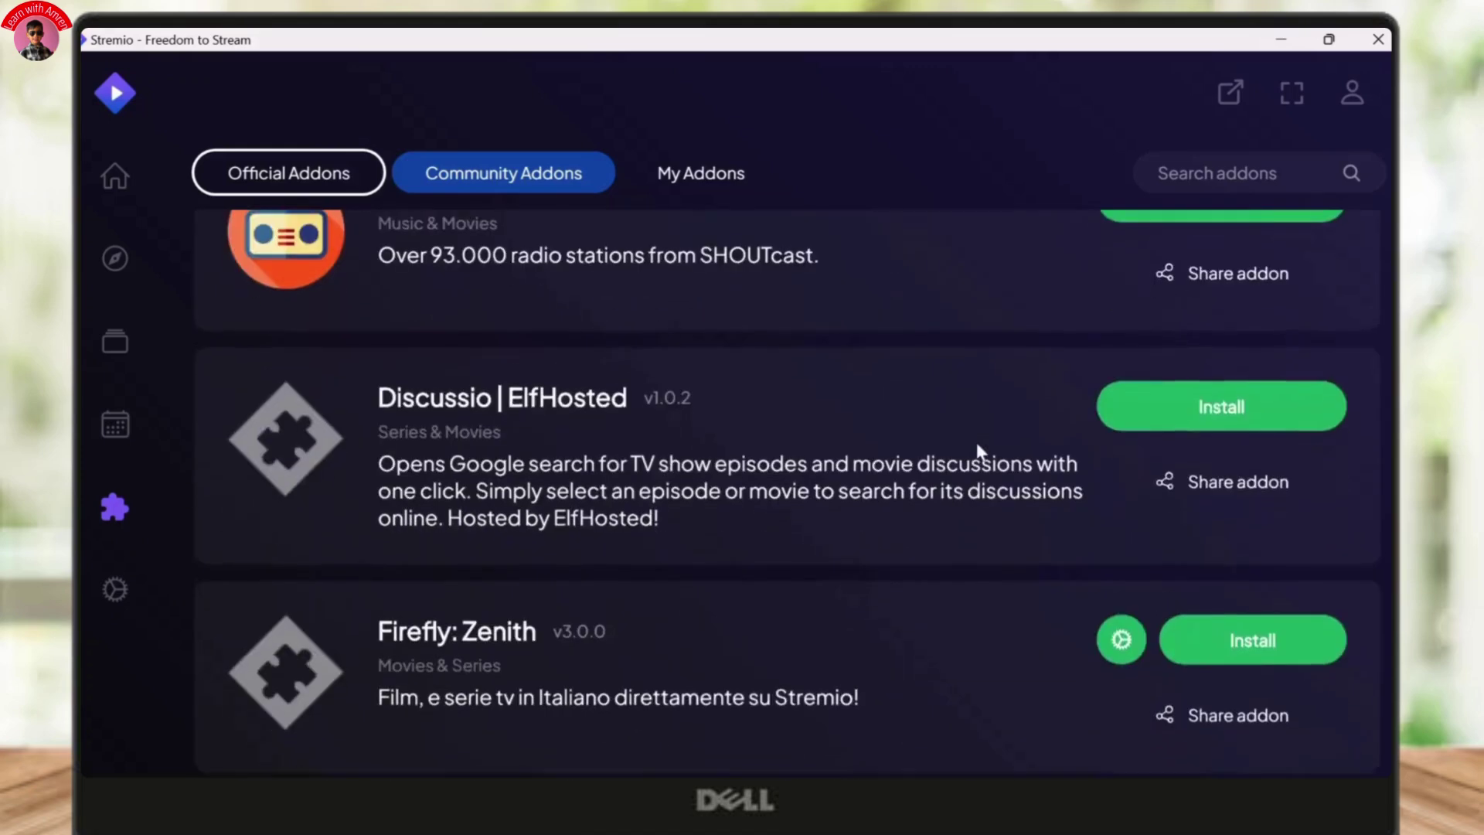
scroll(977, 452, up, 1)
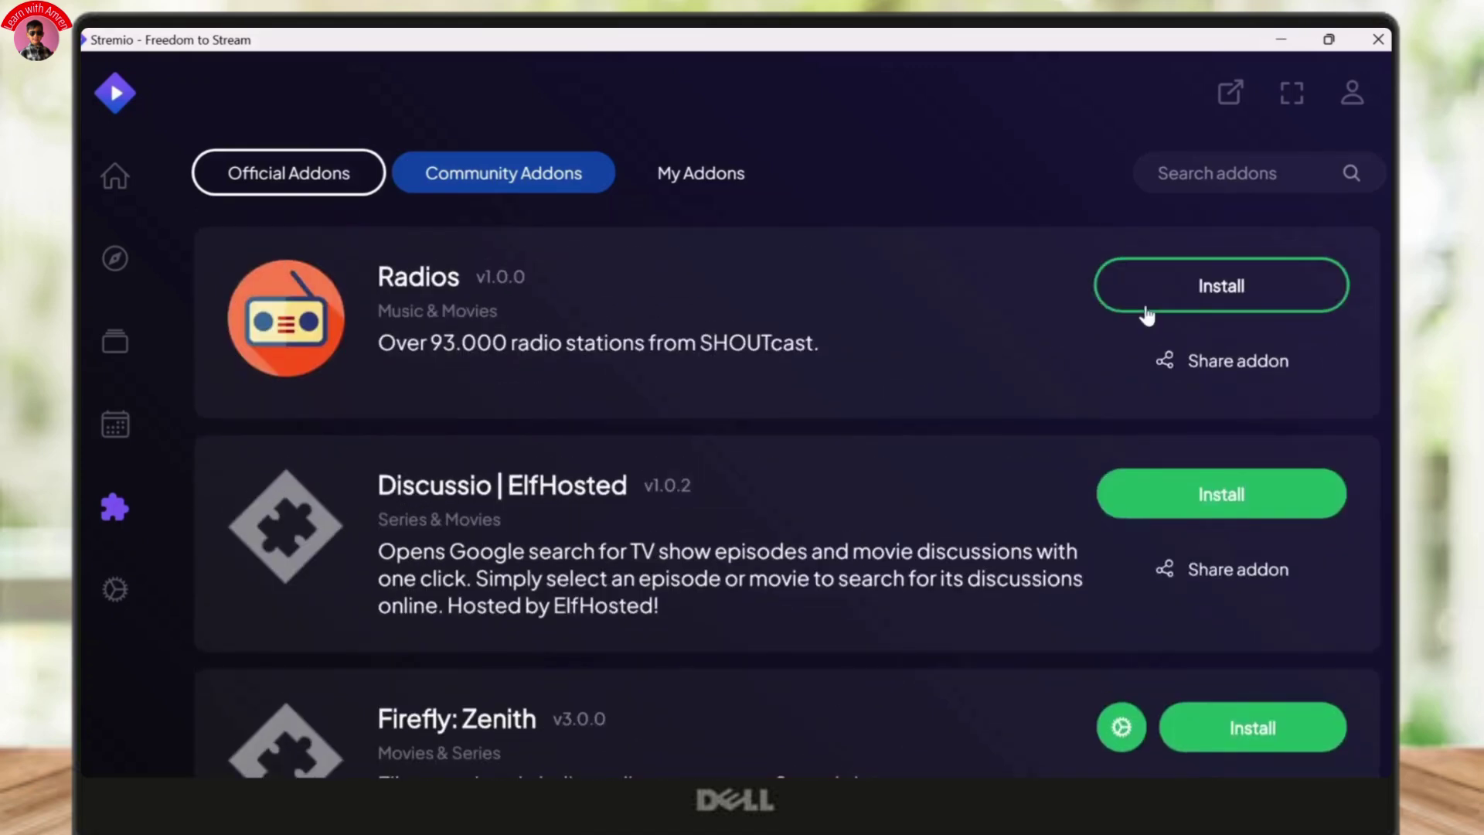
click(1145, 311)
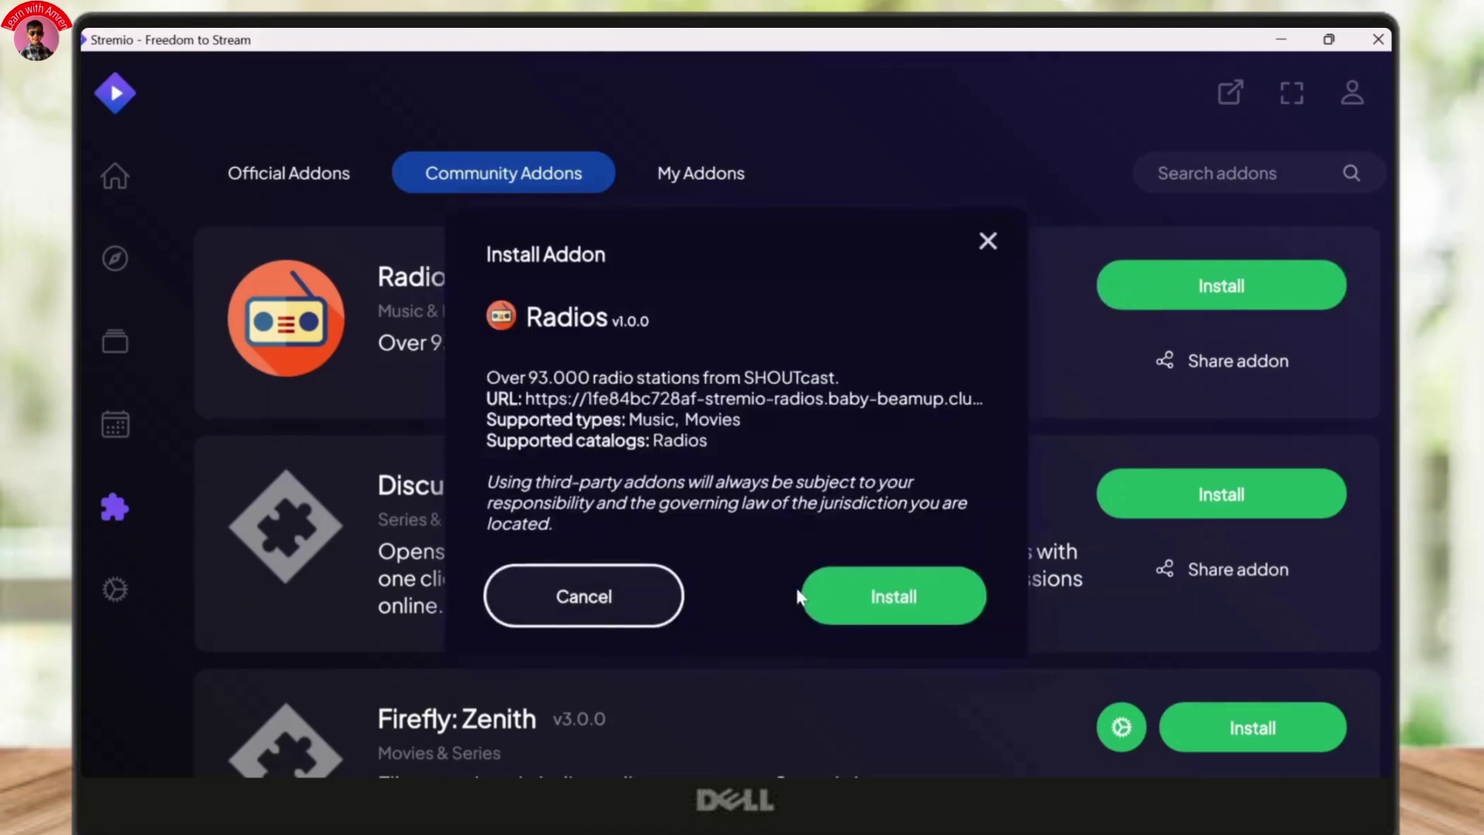
click(871, 605)
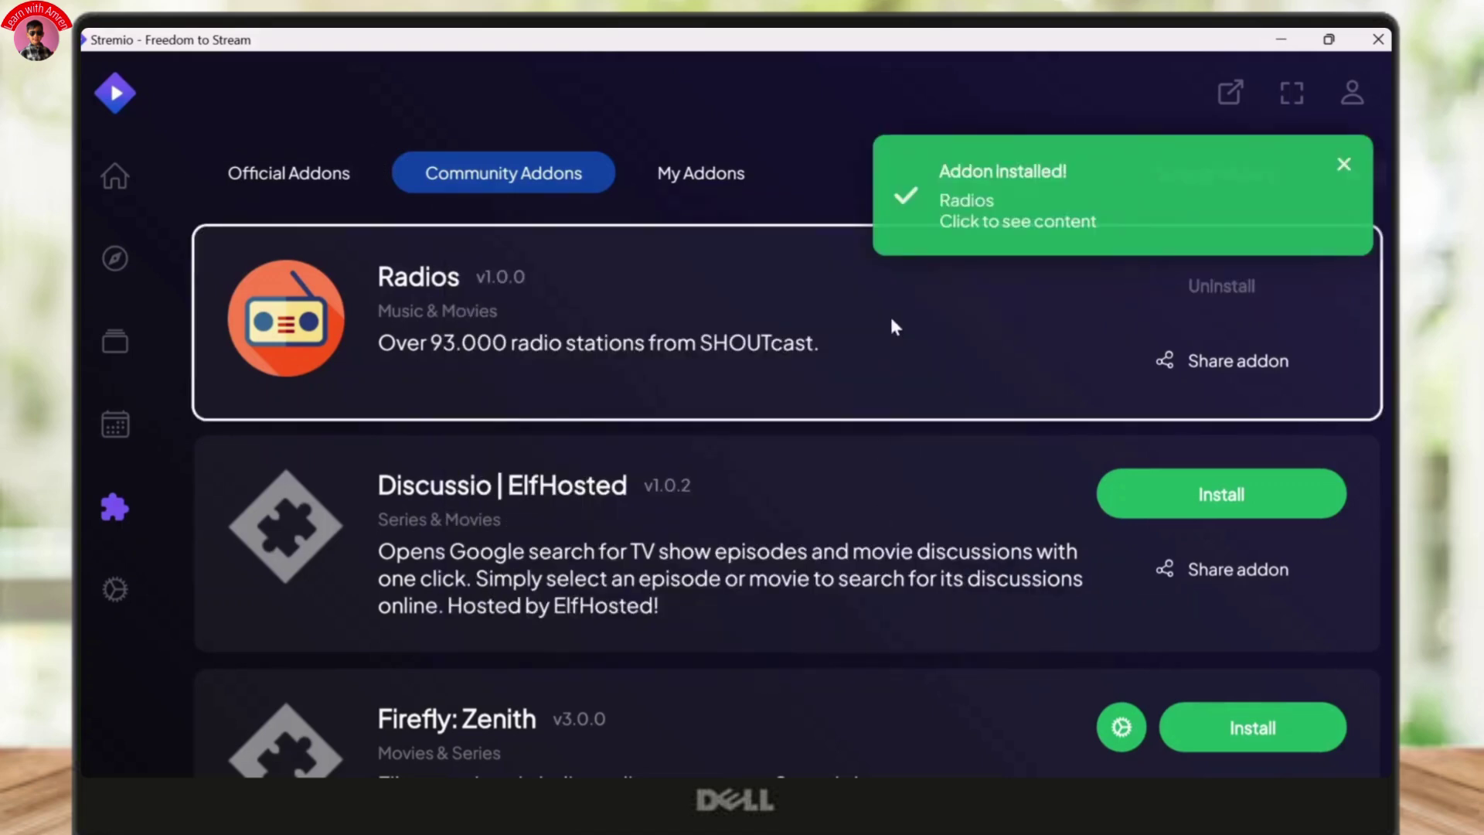
click(1340, 161)
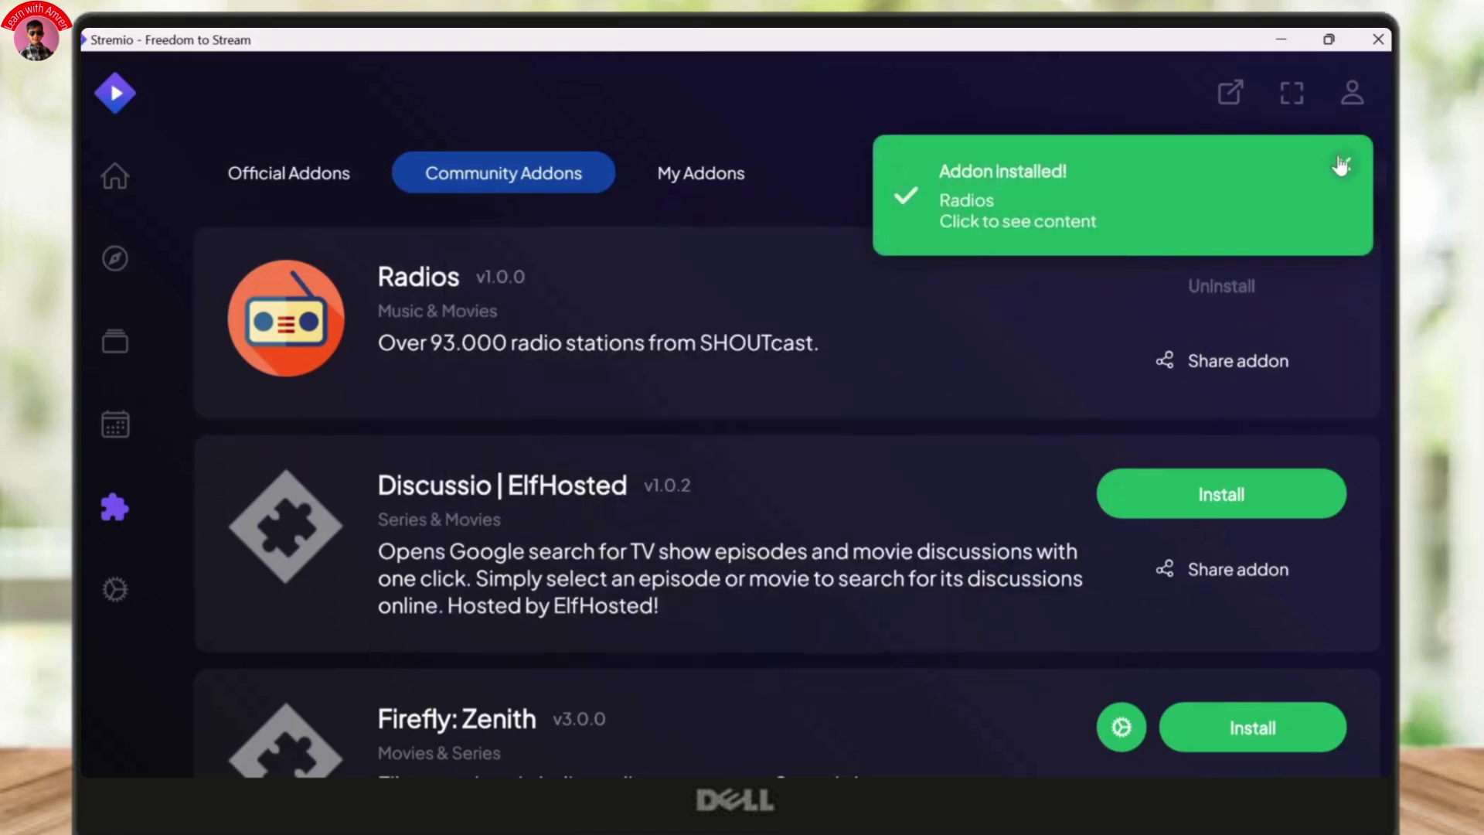
- Confirm Radios is listed under My Addons with OpenSubtitles and Cinemeta, then close Stremio
click(707, 193)
scroll(704, 324, down, 2)
scroll(719, 446, down, 5)
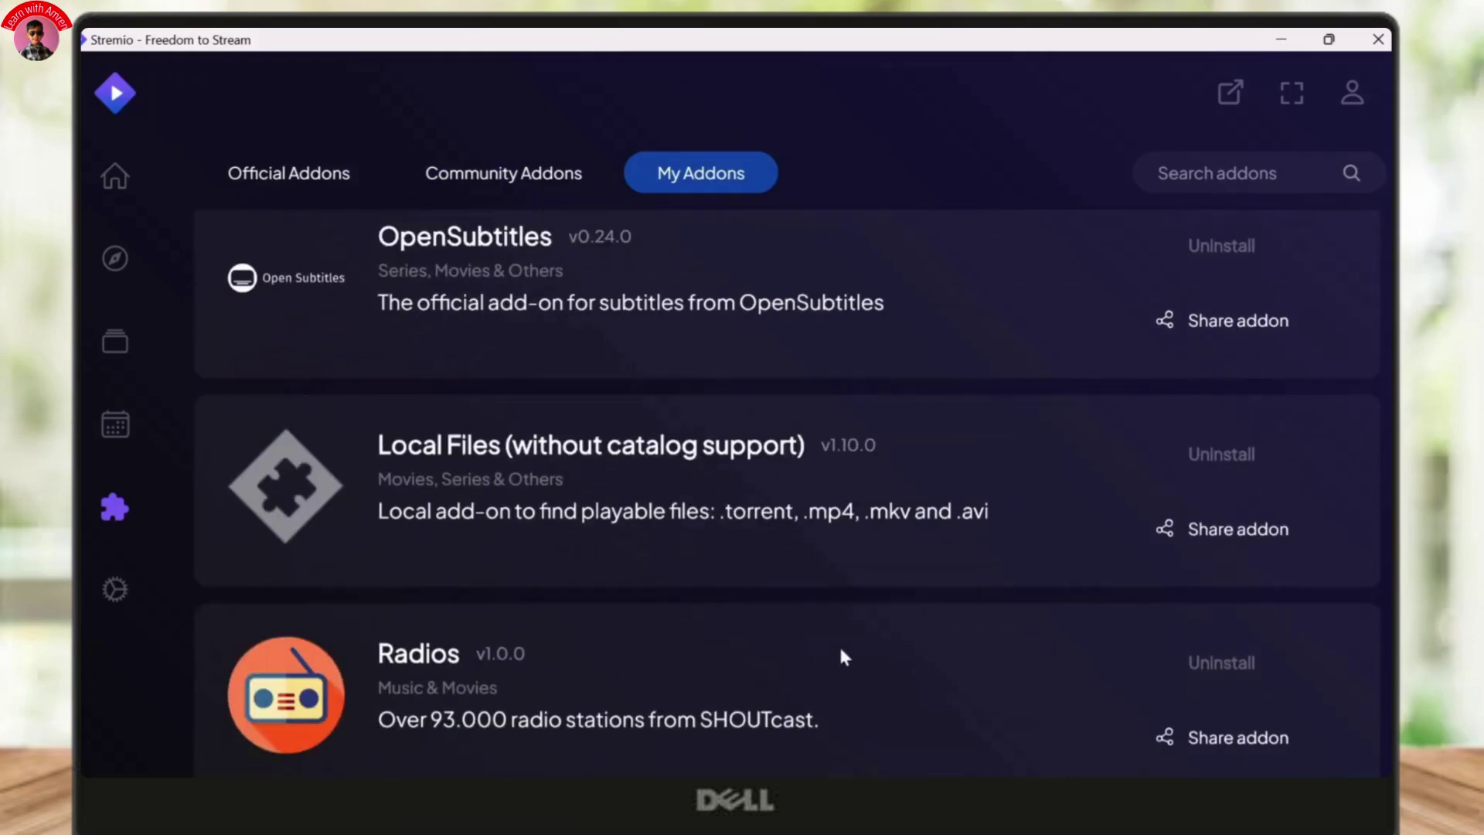
scroll(738, 705, up, 1)
scroll(788, 464, up, 5)
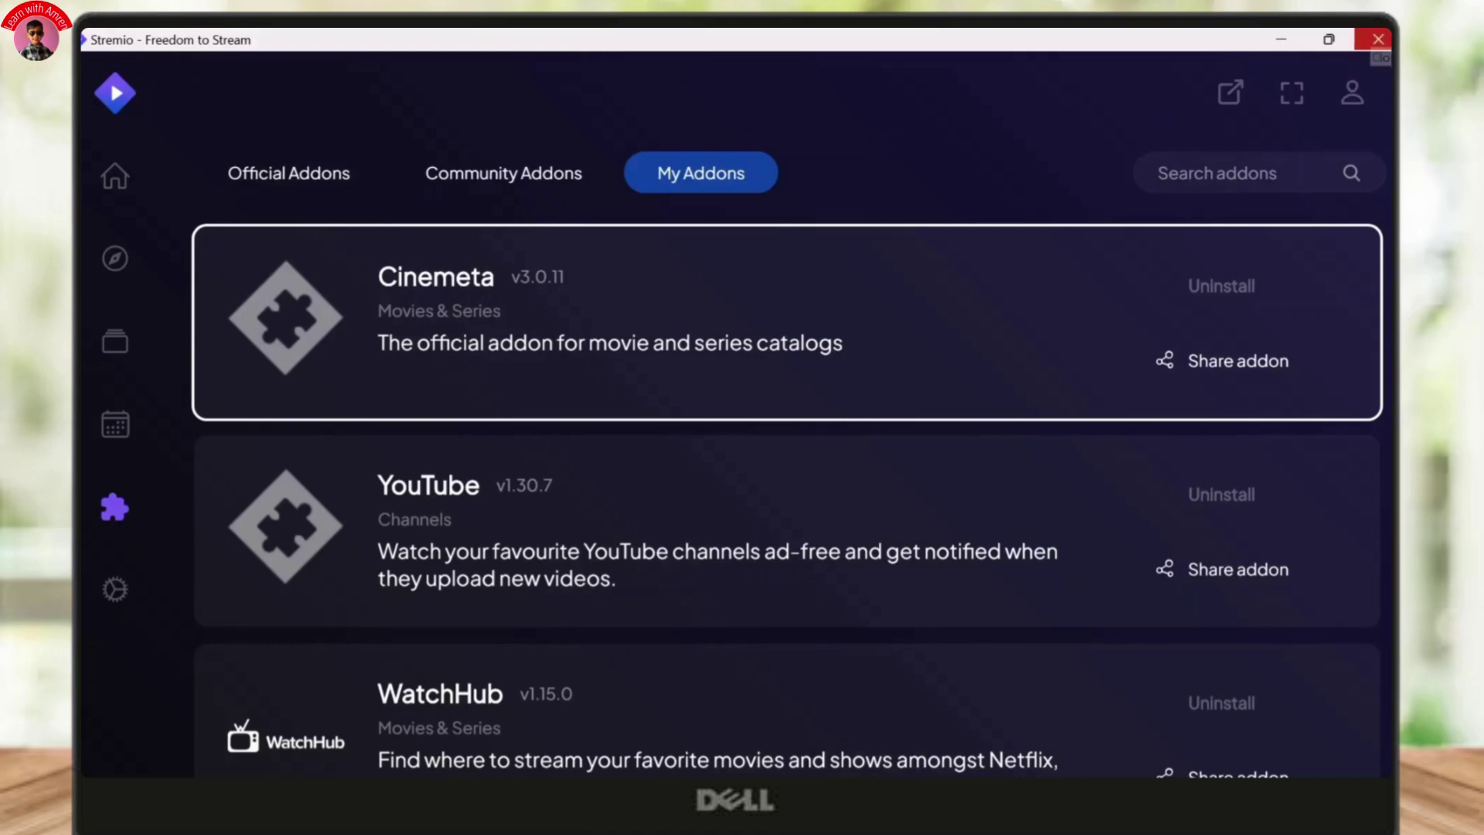
click(1374, 42)
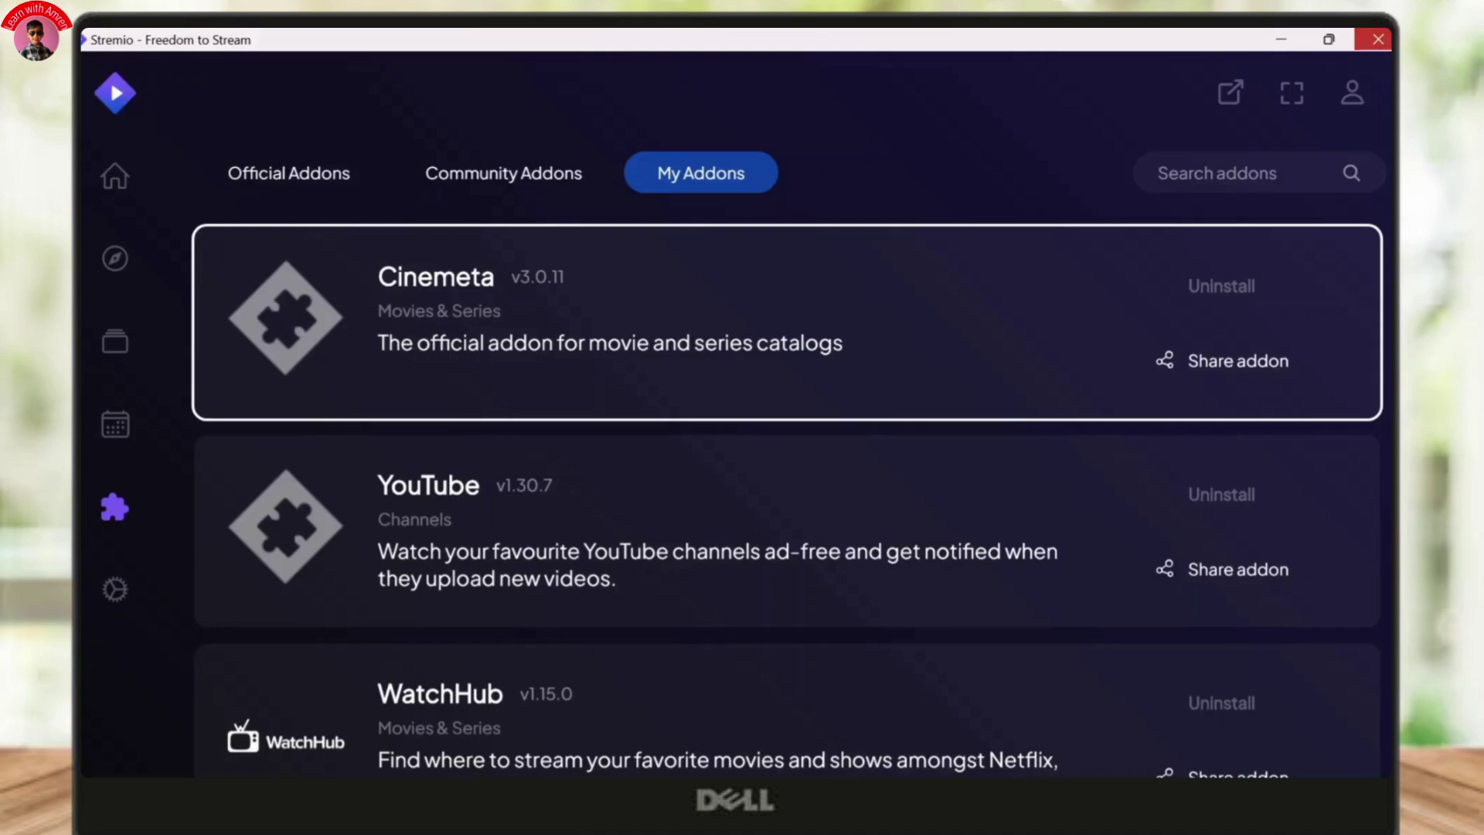